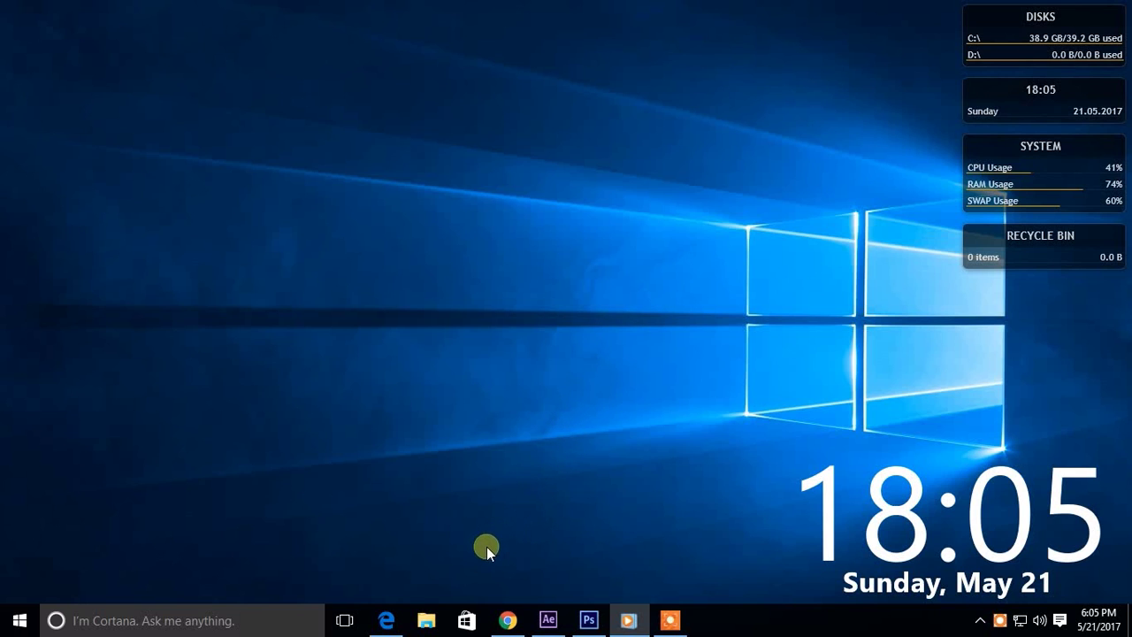
Step: View the system properties of This PC to check the Windows edition and system type, and close the windows
left_click(427, 622)
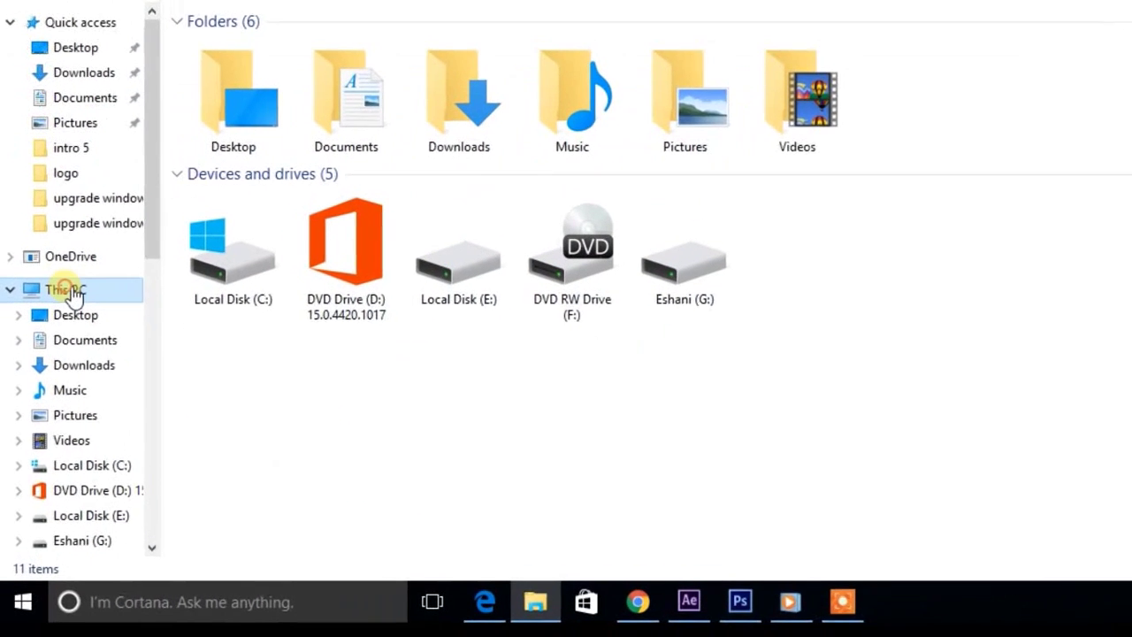
right_click(57, 375)
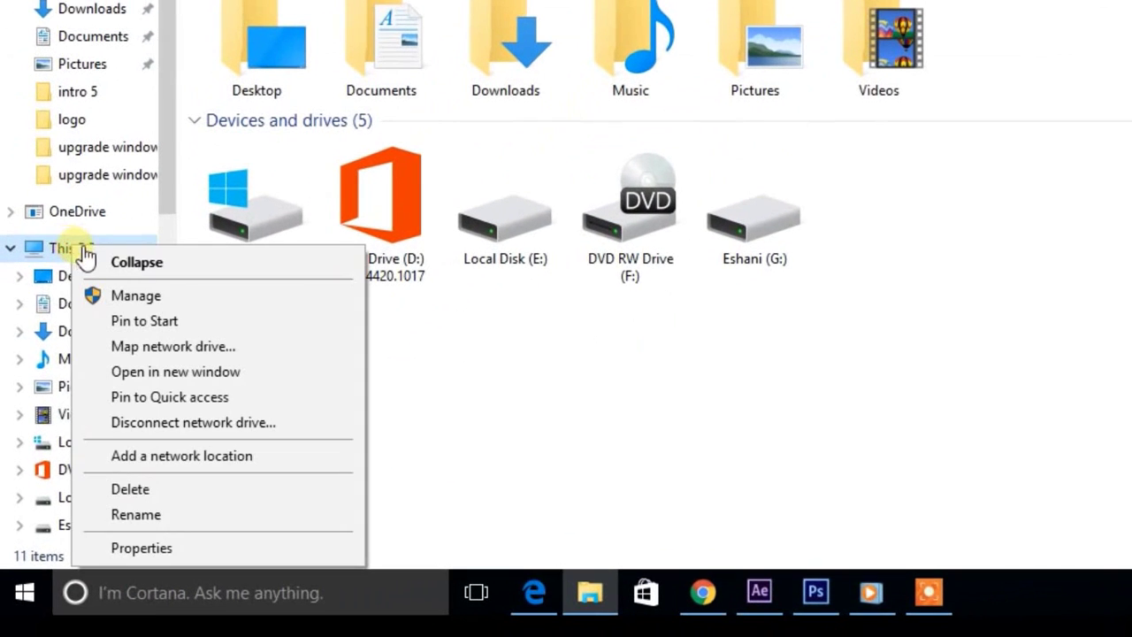
left_click(141, 548)
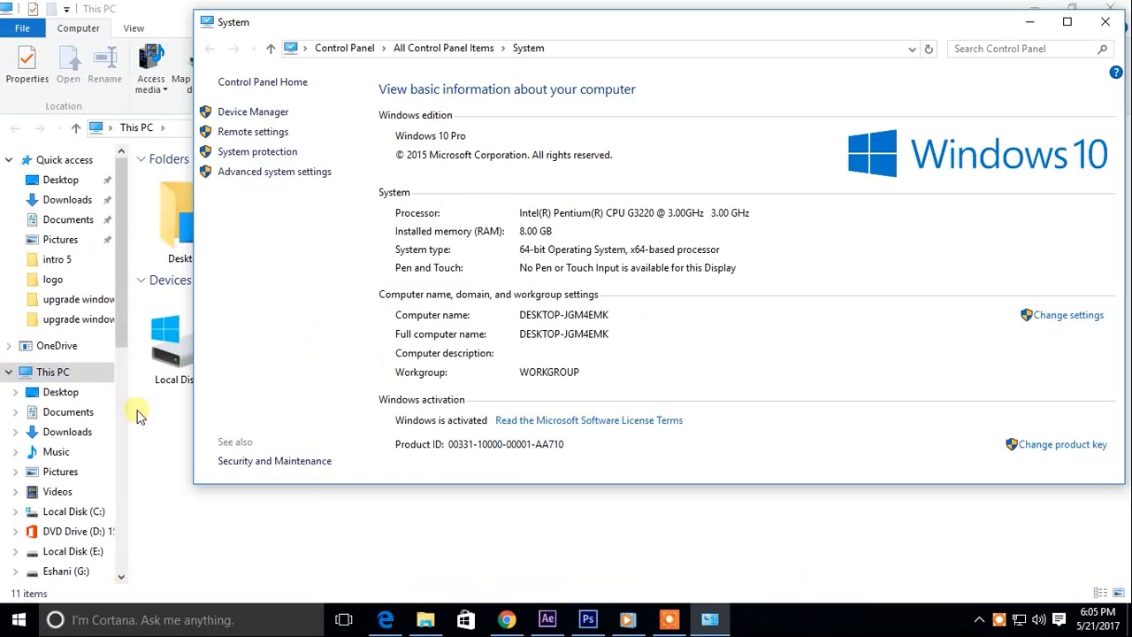
left_click_drag(811, 22, 795, 36)
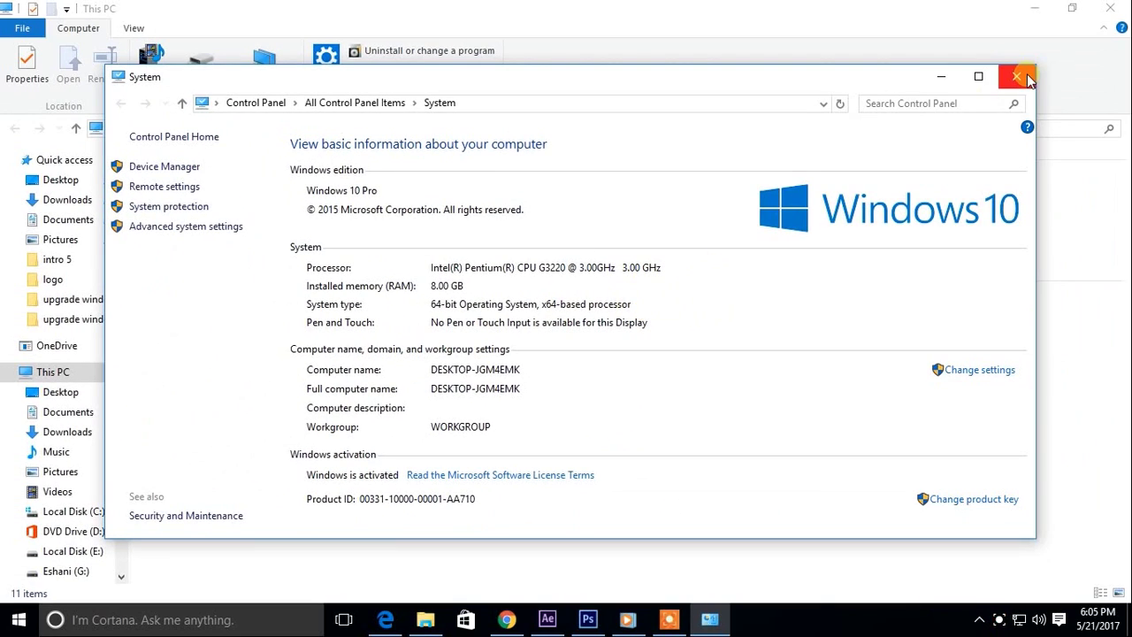
left_click(1020, 77)
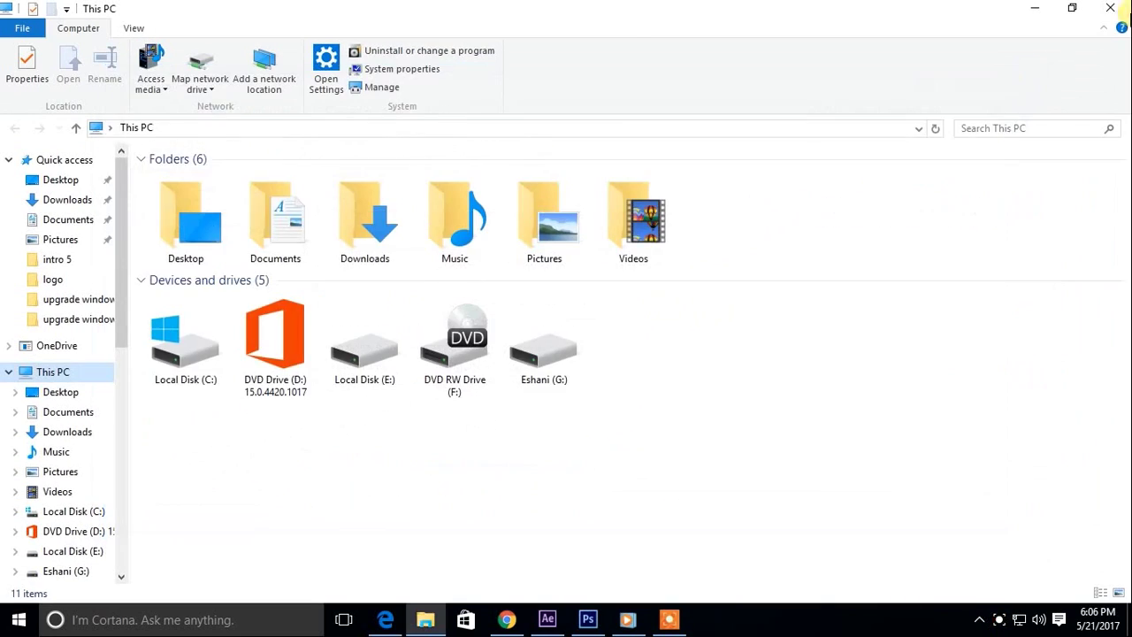
left_click(1110, 8)
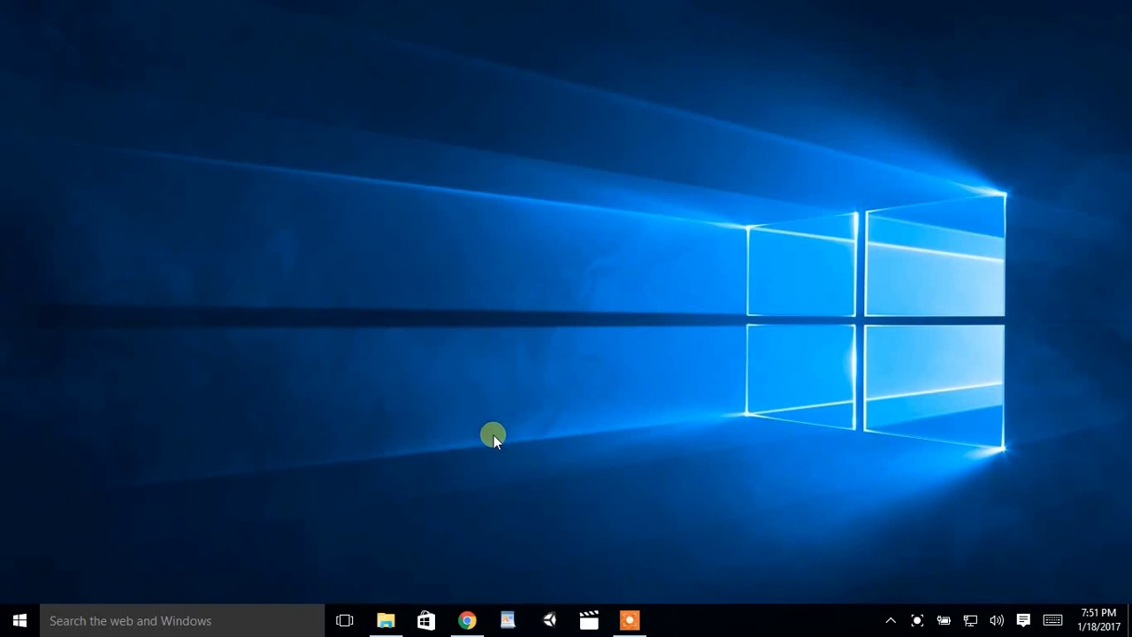
Step: Search Google for "rufus" in Chrome and open the official Rufus site
left_click(467, 620)
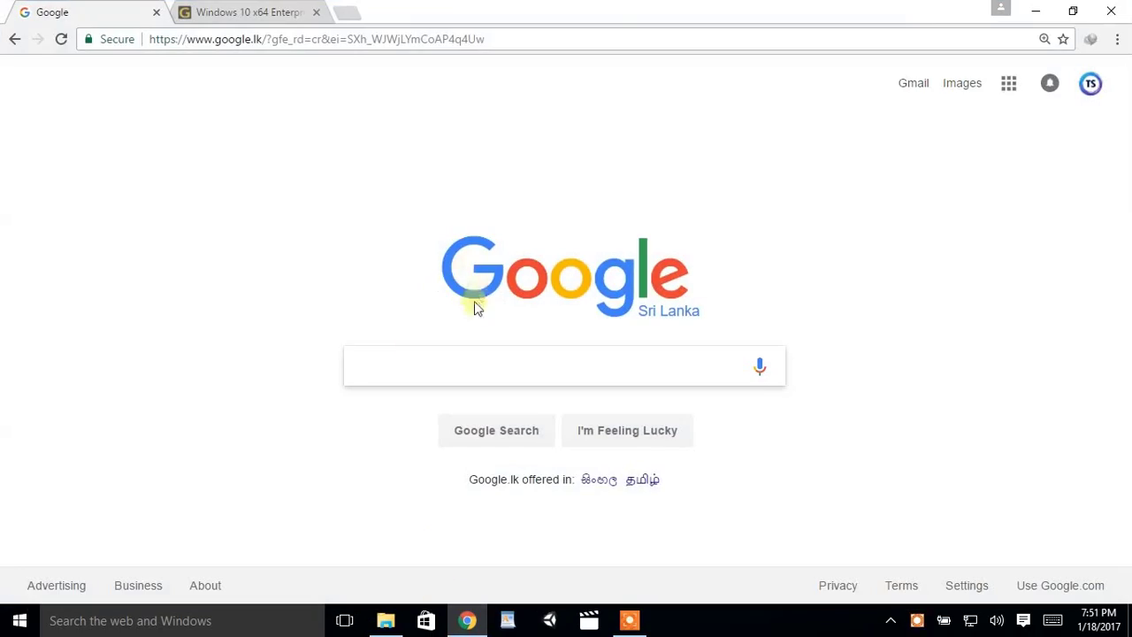
type("rufu")
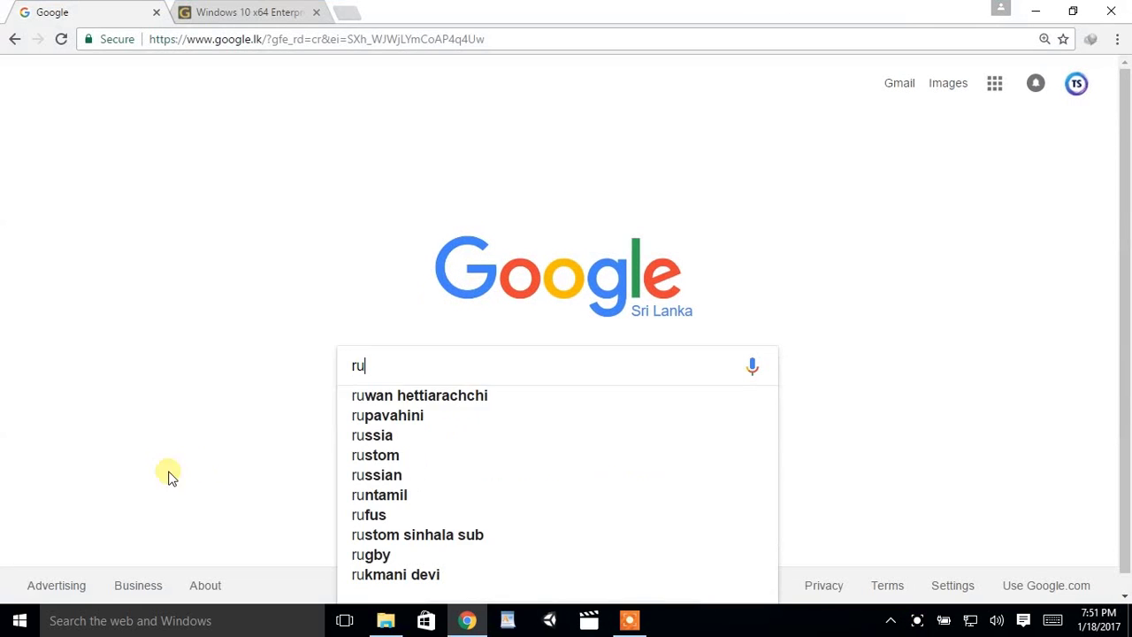
type("s")
key("Return")
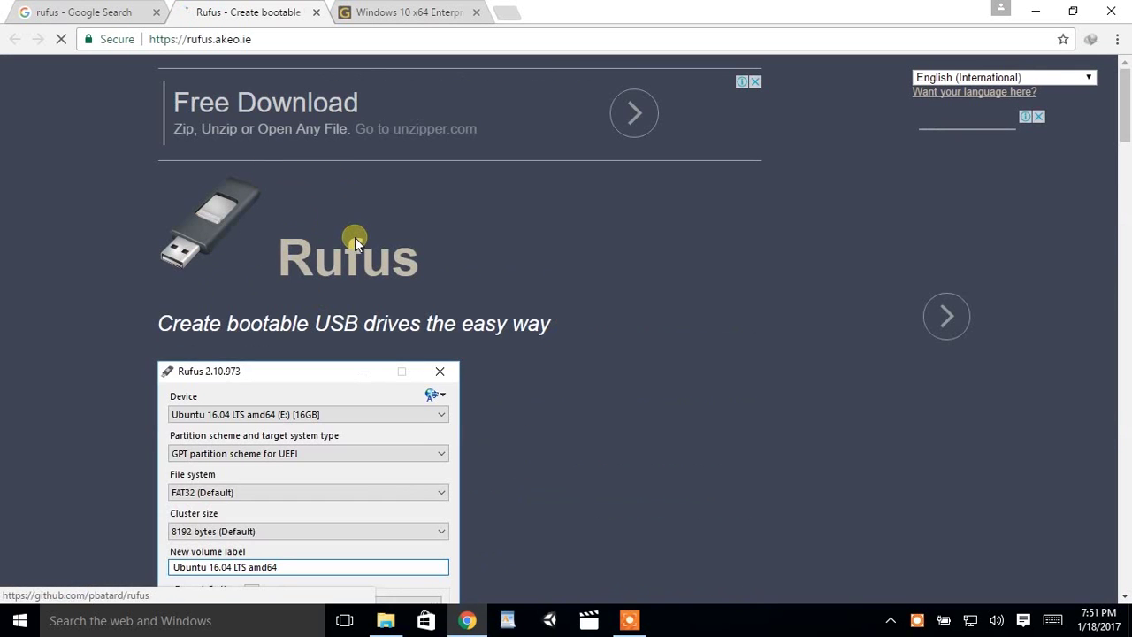
Step: Download Rufus 2.11 from its site, keeping the option to show the download complete dialog for an existing file
scroll(356, 245, "down", 3)
scroll(356, 245, "down", 8)
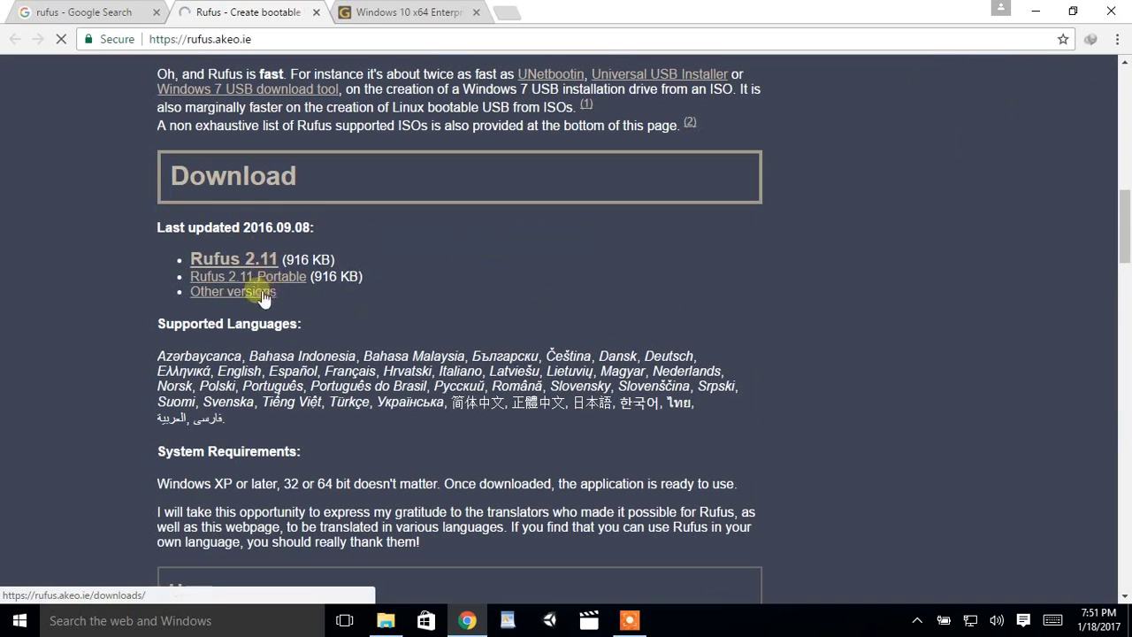
left_click(237, 259)
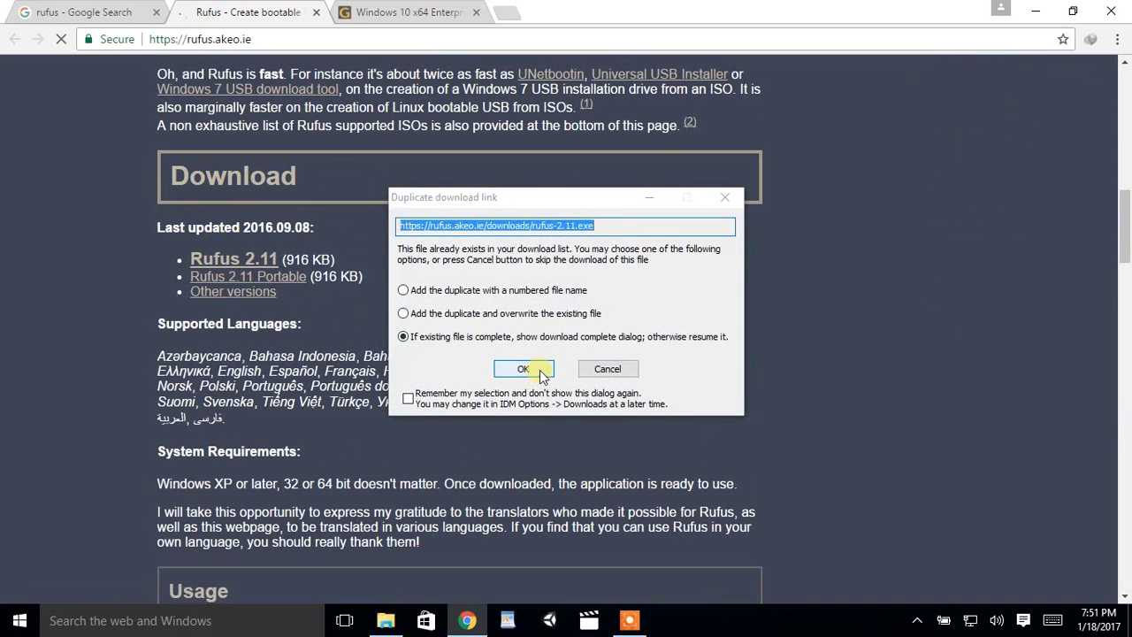
left_click(527, 369)
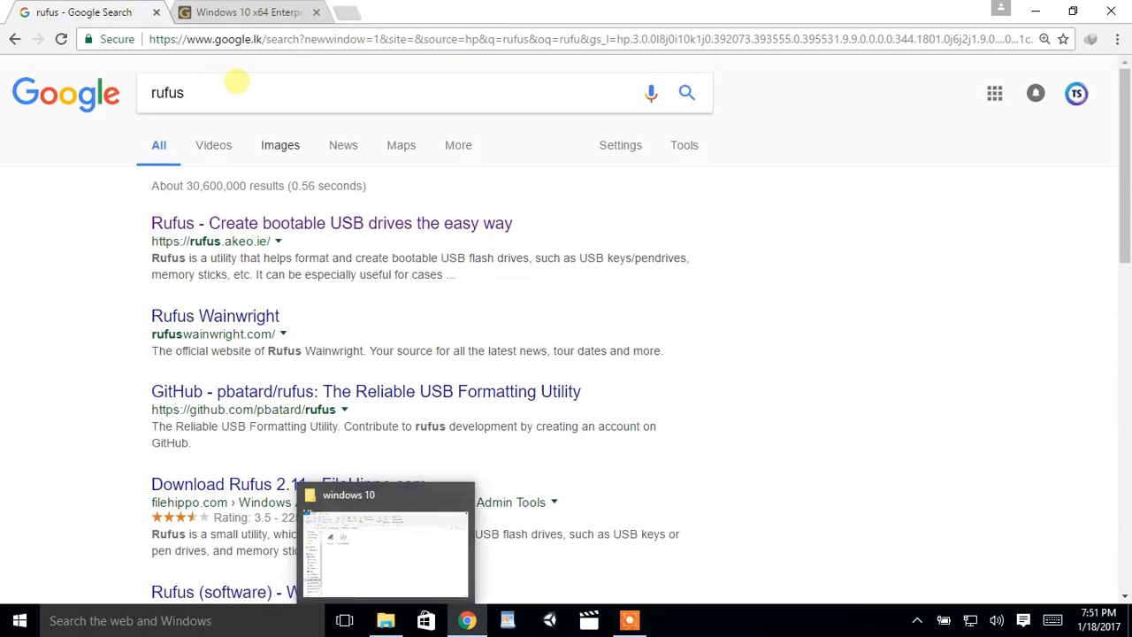
Step: Examine the Windows 10 x64 Enterprise ISO page on Get Into PC for its overview, system requirements and download link, and minimize the browser
left_click(247, 12)
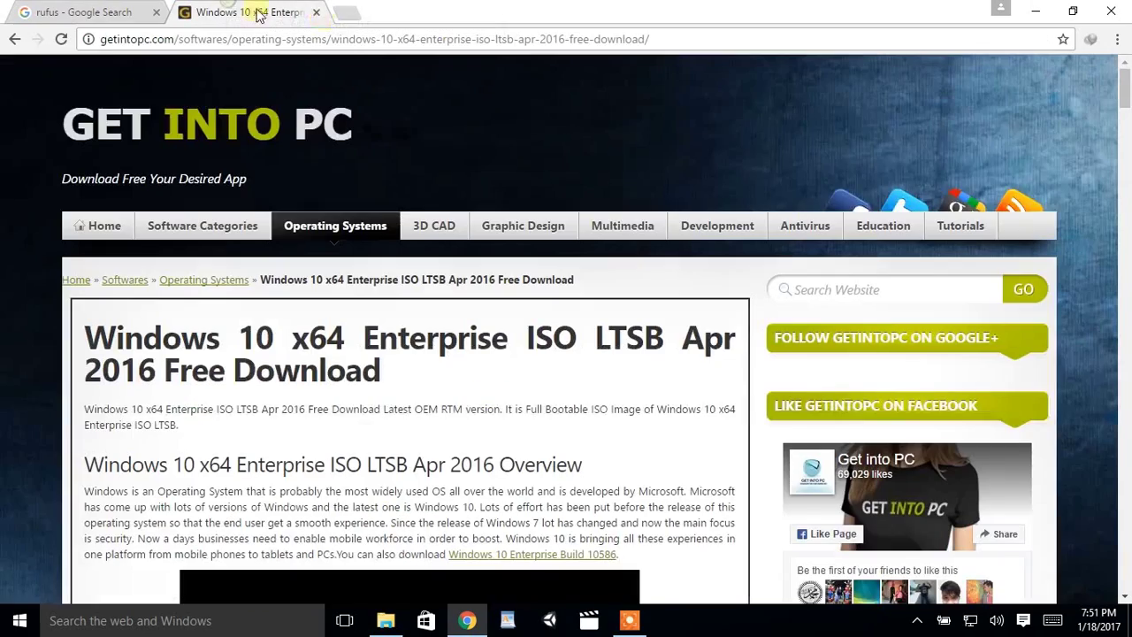
scroll(575, 265, "down", 2)
scroll(530, 281, "down", 1)
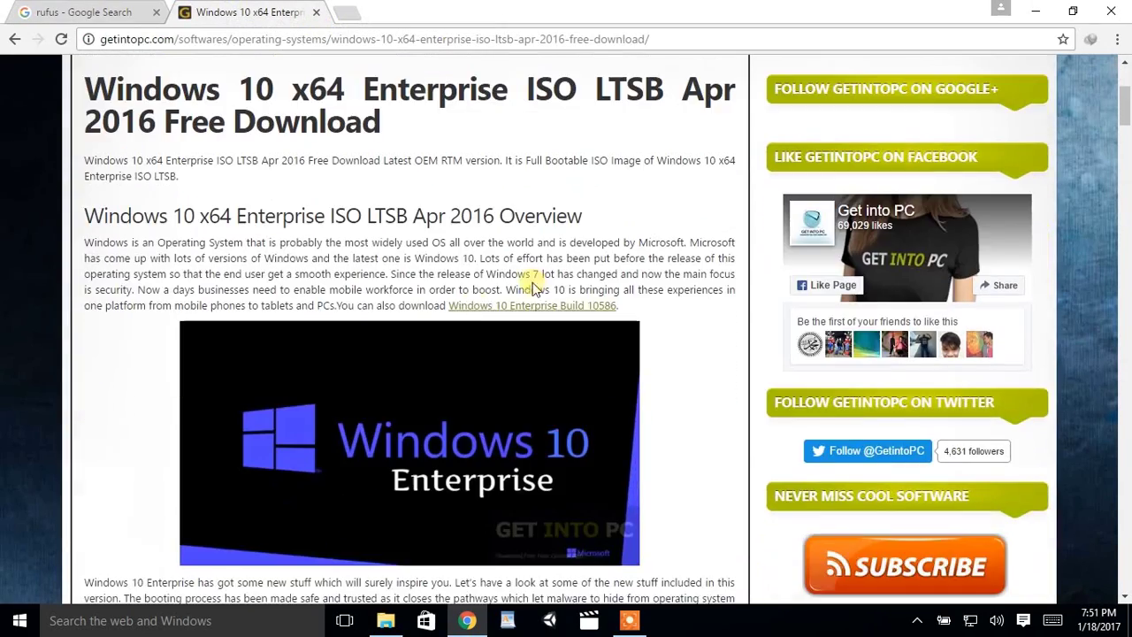
scroll(460, 289, "down", 4)
scroll(416, 293, "up", 6)
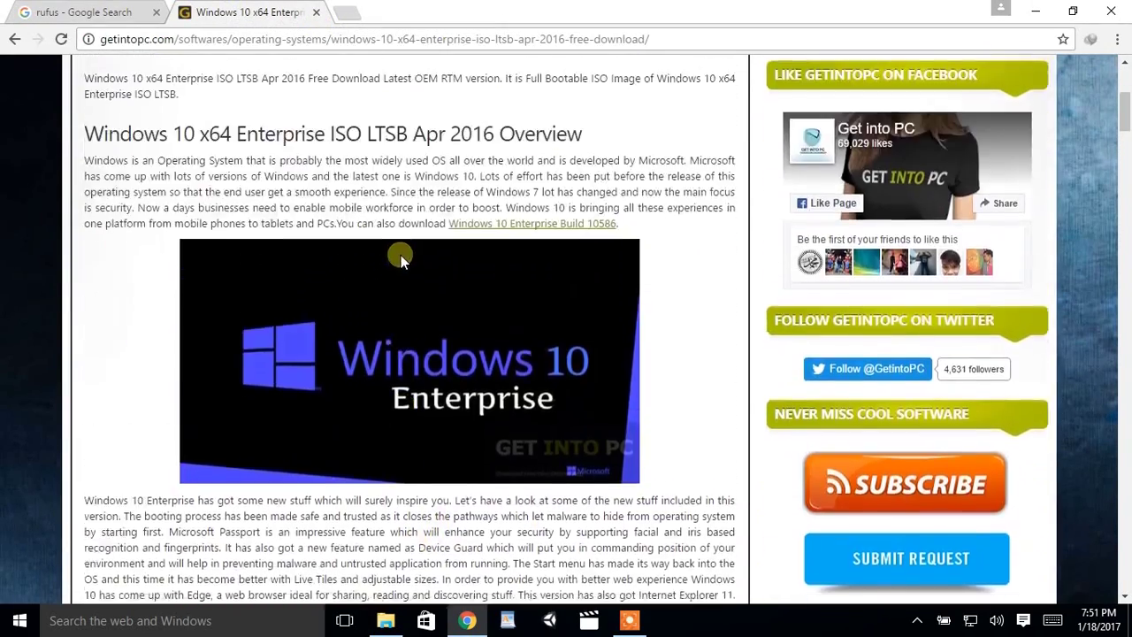
scroll(439, 408, "down", 12)
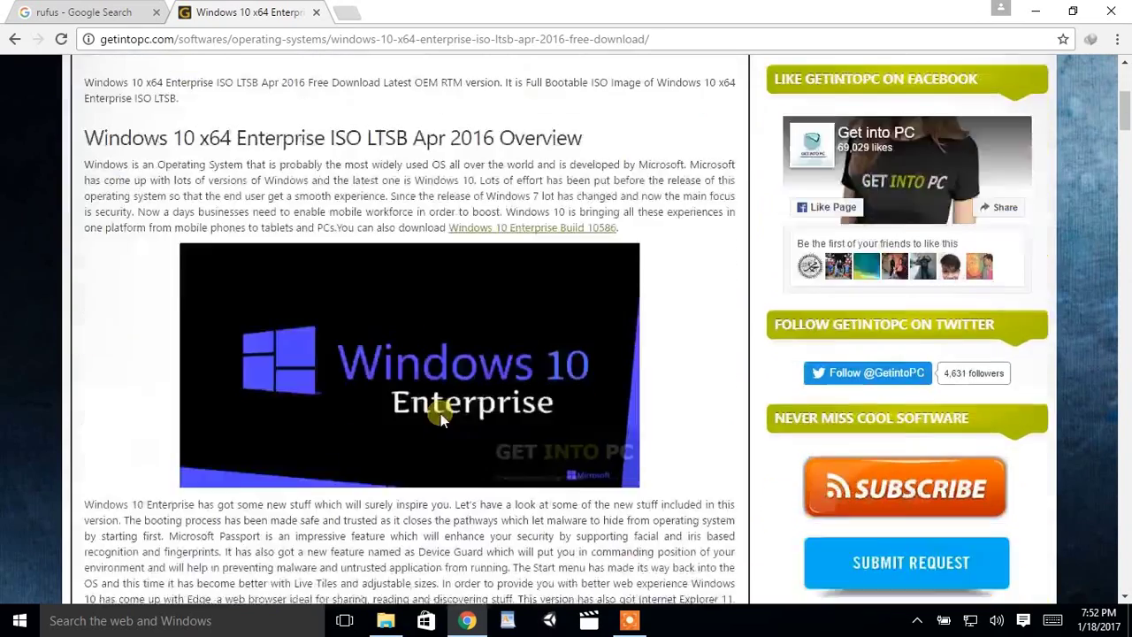
scroll(387, 433, "down", 13)
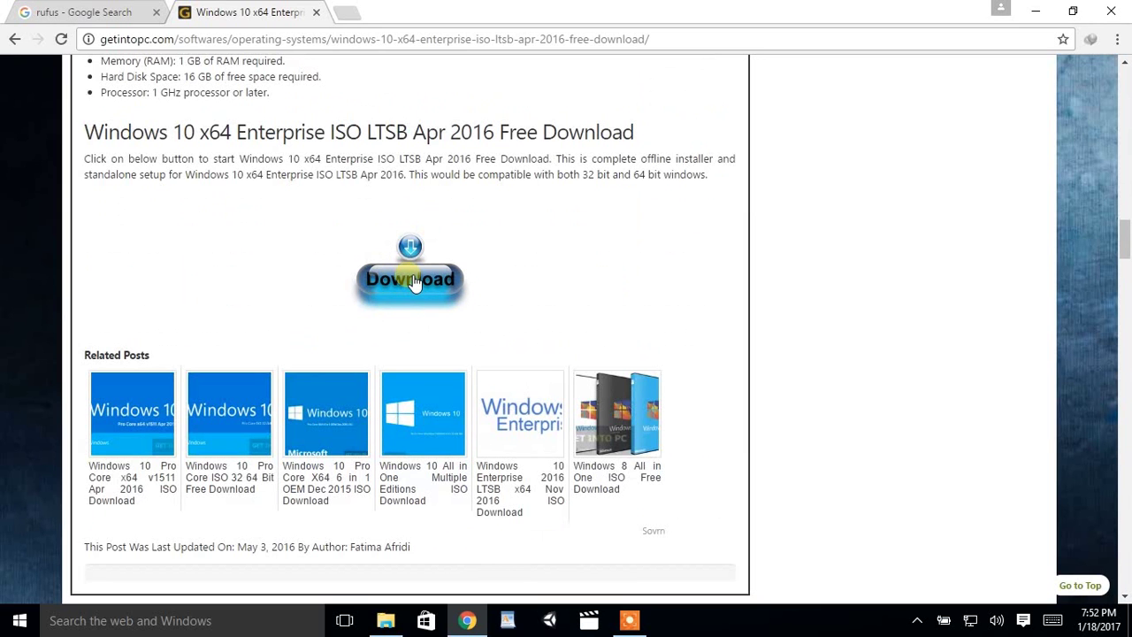
scroll(379, 240, "up", 6)
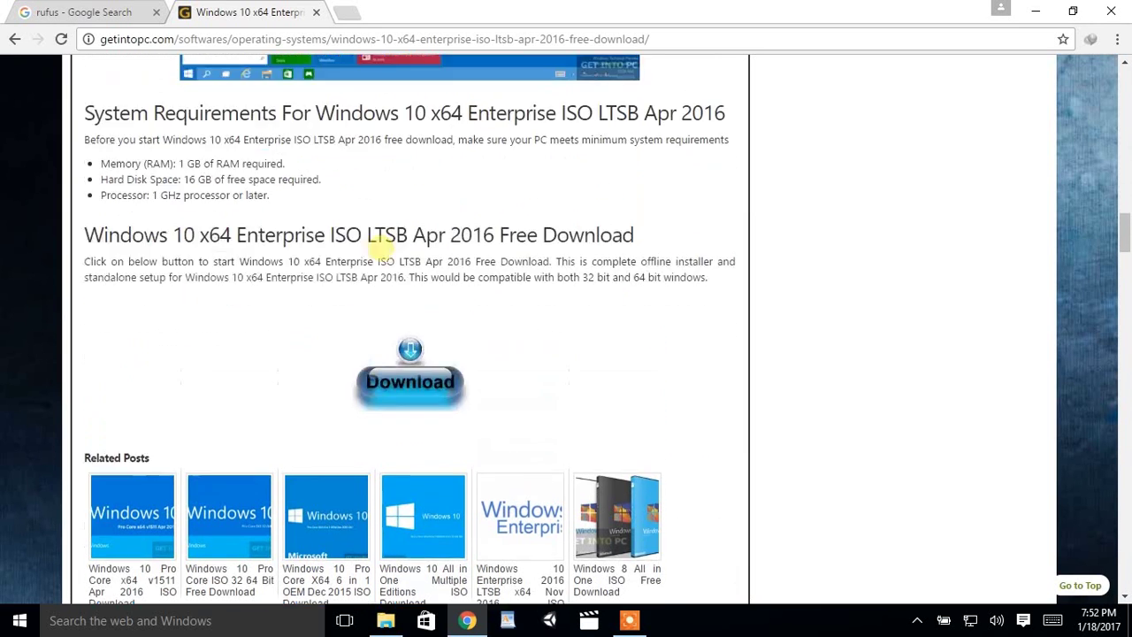
scroll(382, 248, "up", 8)
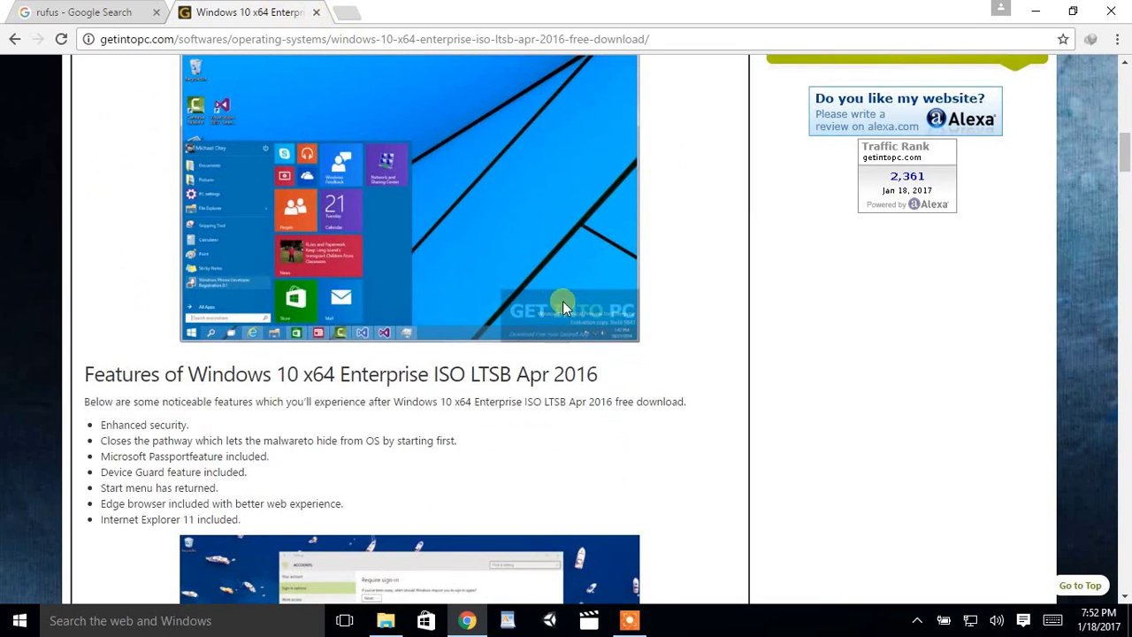
left_click(1036, 11)
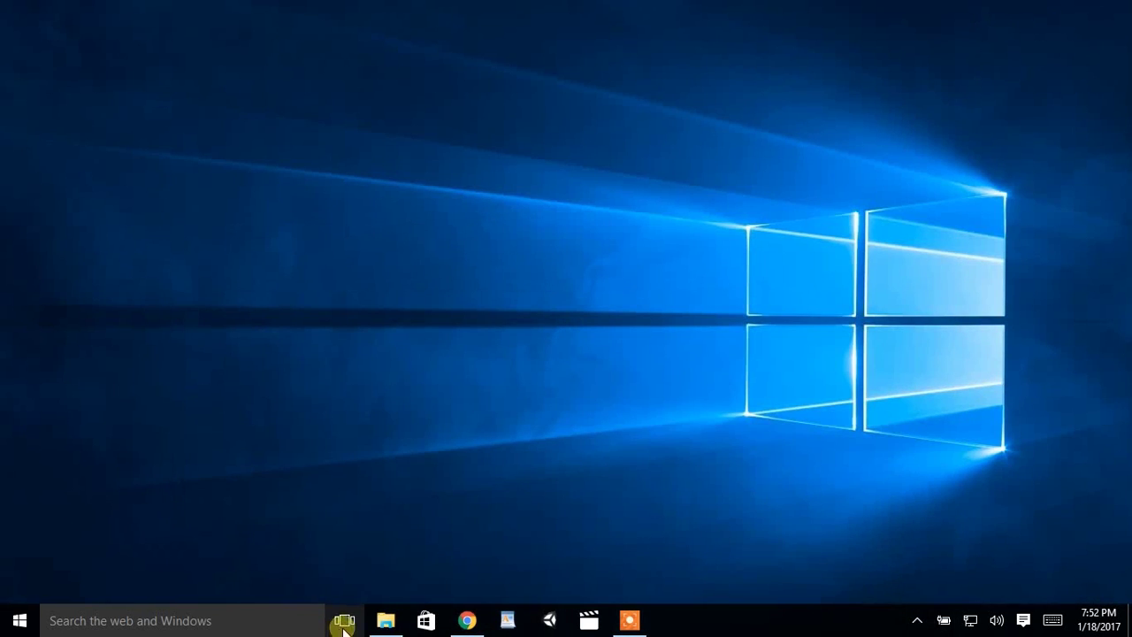
Step: Run rufus-2.11 from the windows 10 downloads folder and select windows (K:) [16GB] as the target device
left_click(386, 621)
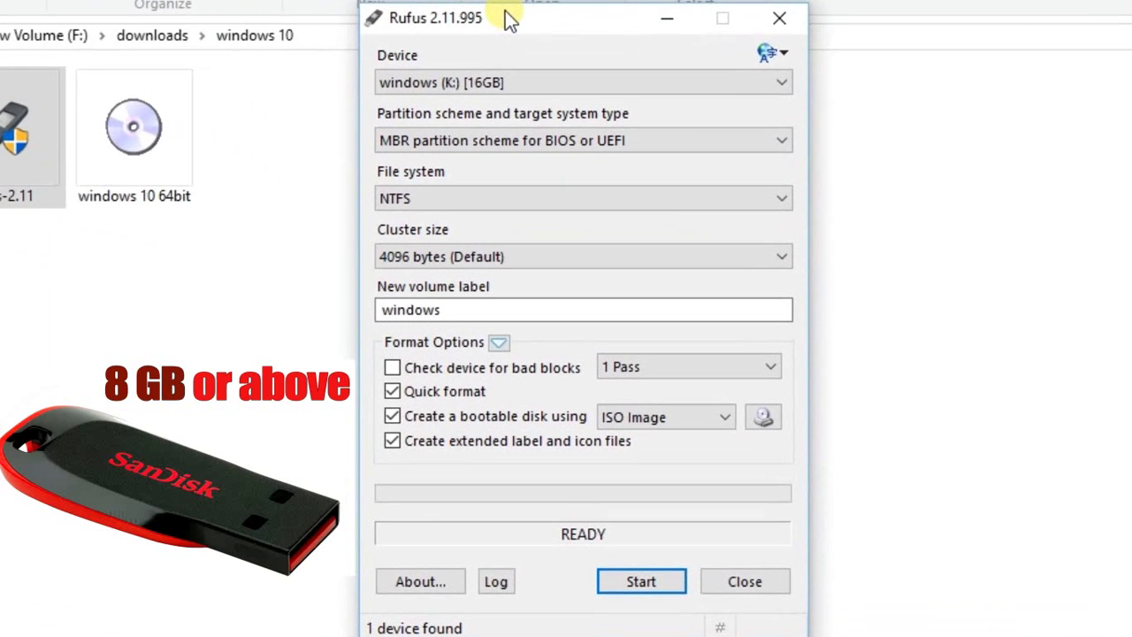
left_click(715, 81)
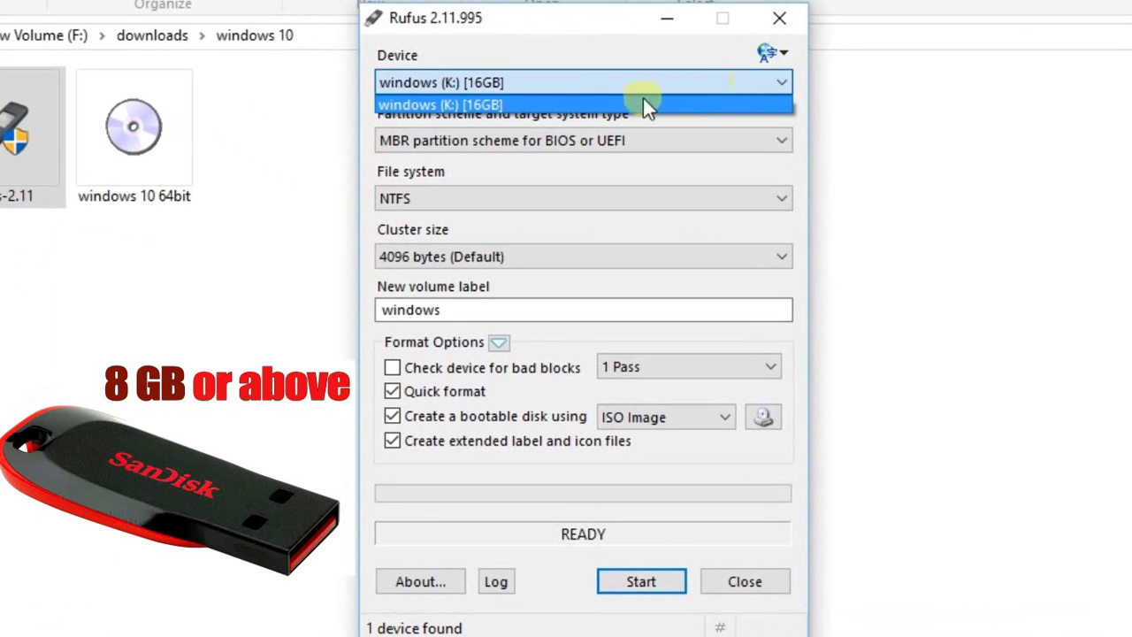
left_click(505, 103)
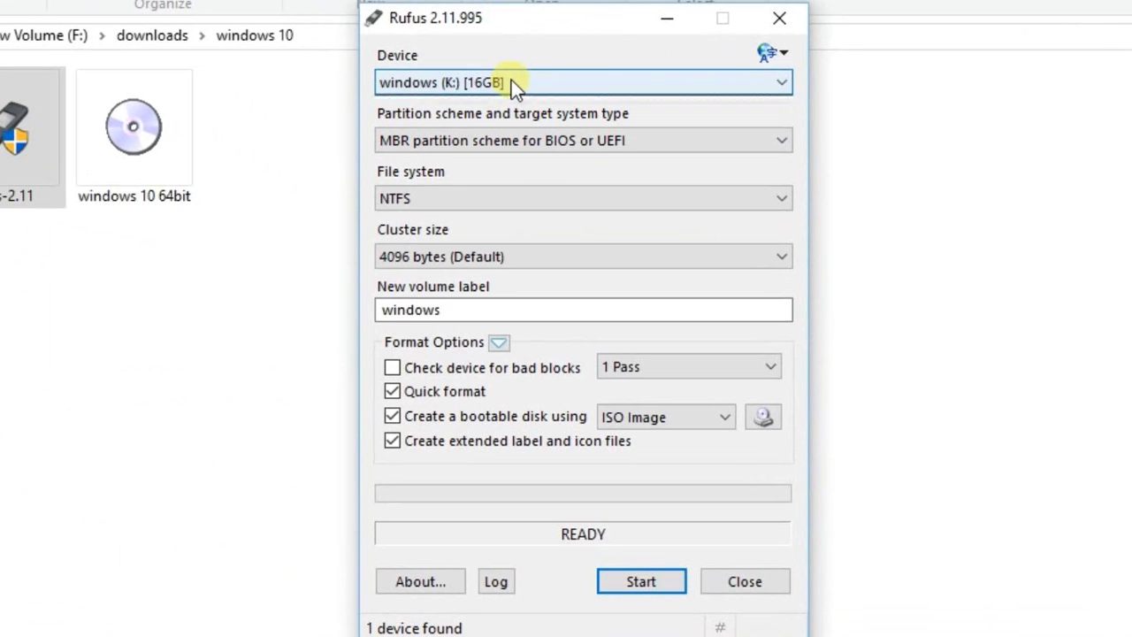
left_click(512, 80)
left_click(508, 108)
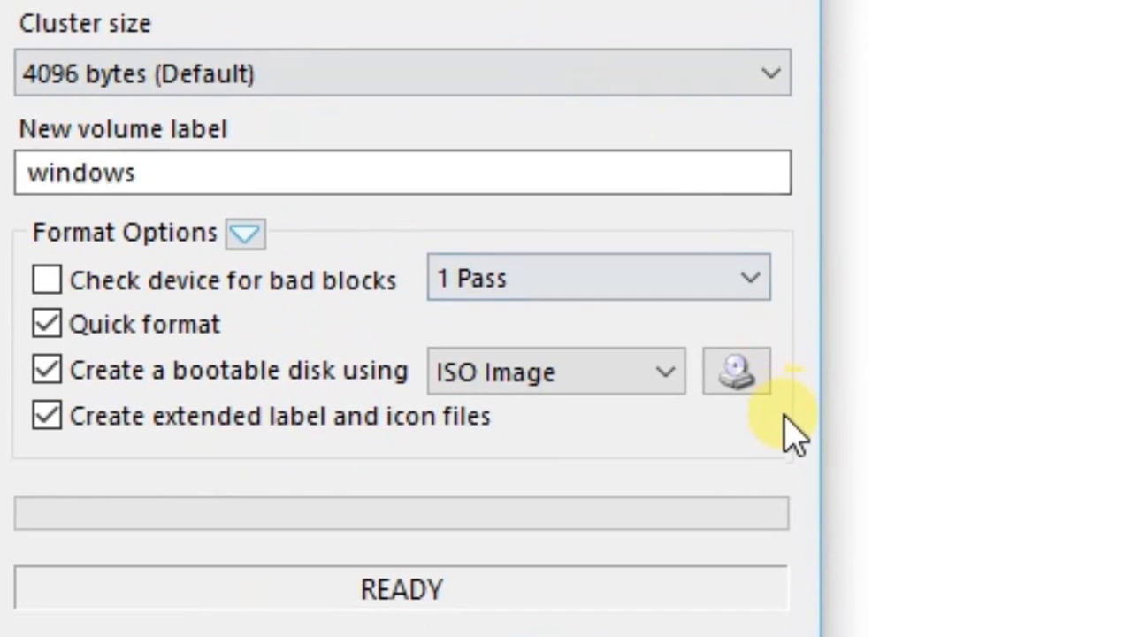
Step: Load the windows 10 64bit ISO image as the boot source, leaving bootable disk creation enabled
left_click(735, 376)
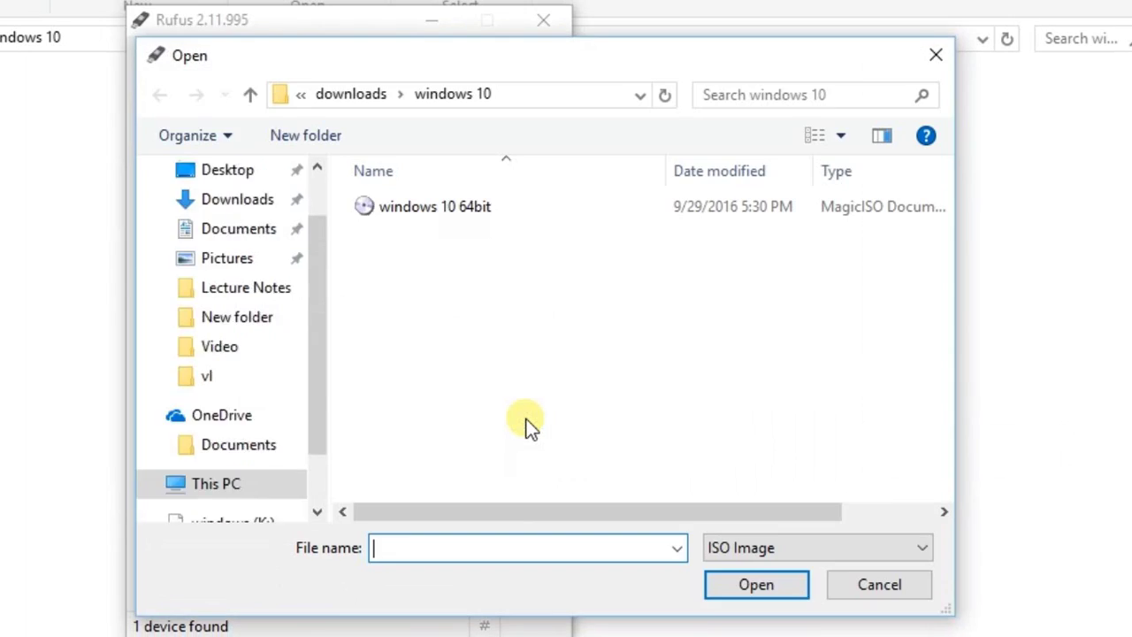
left_click(417, 214)
left_click(787, 585)
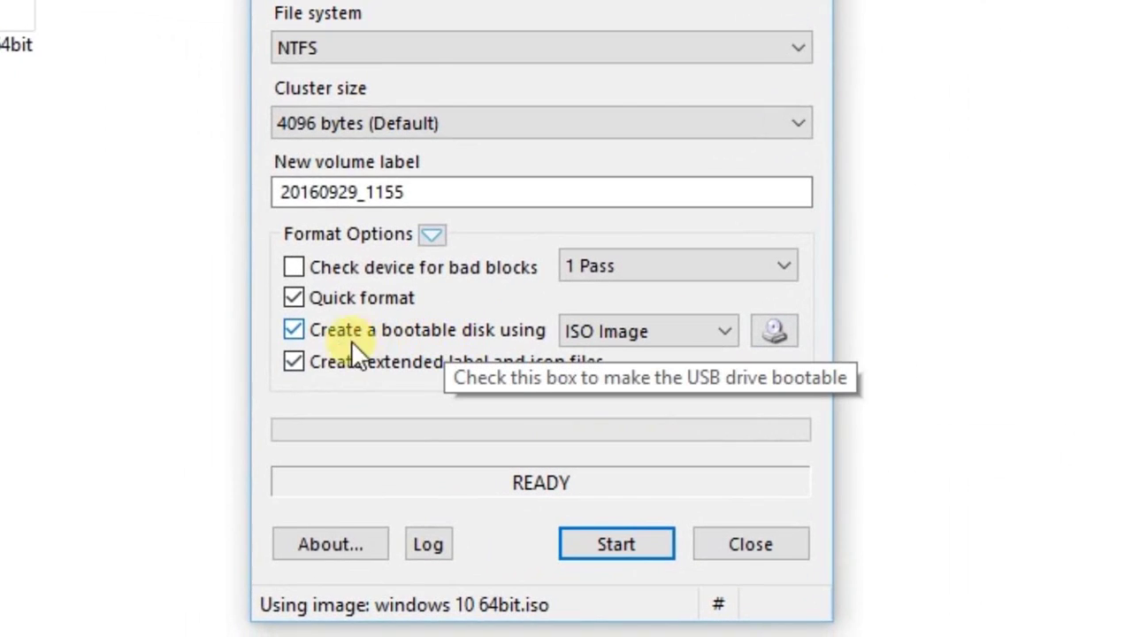
left_click(294, 327)
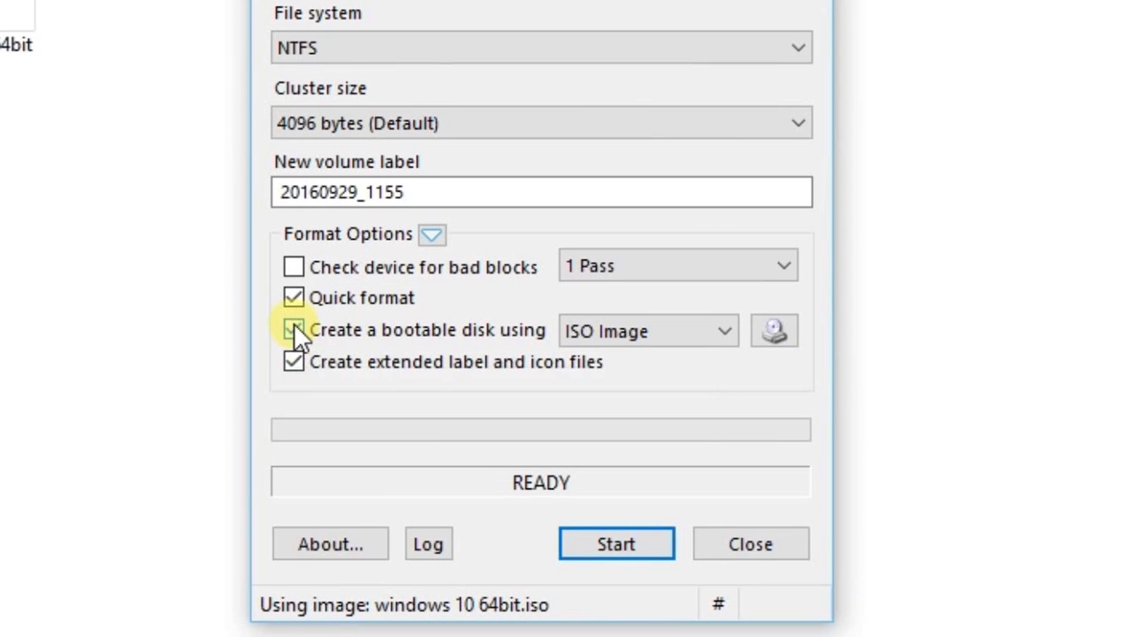
left_click(293, 327)
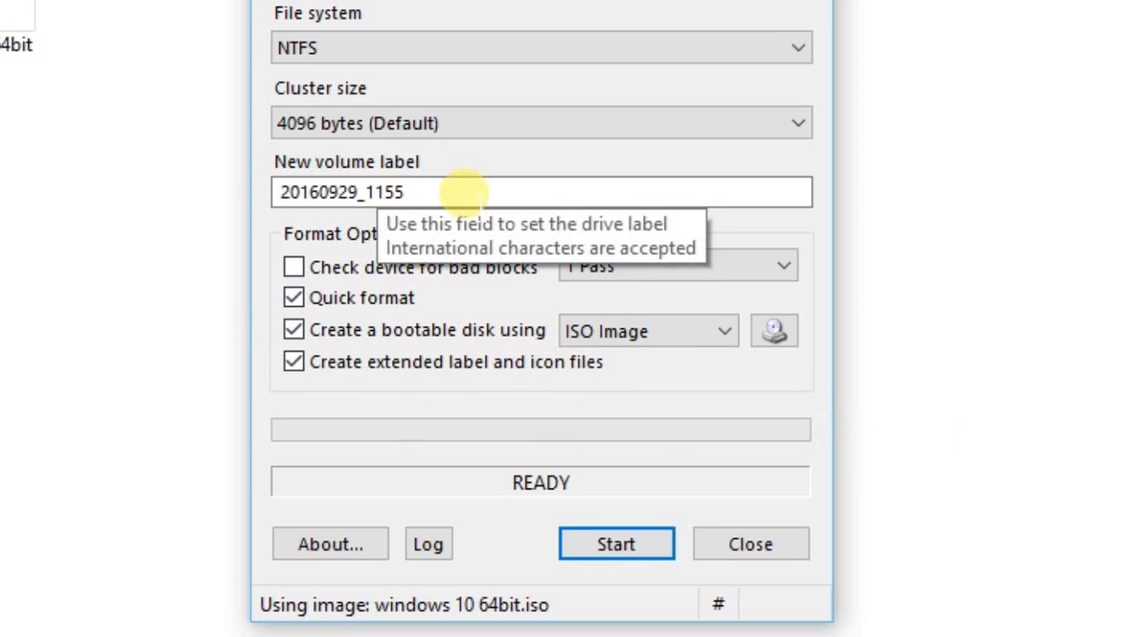
Step: Set the new volume label to "windows" and start writing the USB drive, accepting that all its data is erased
left_click(461, 193)
double_click(462, 192)
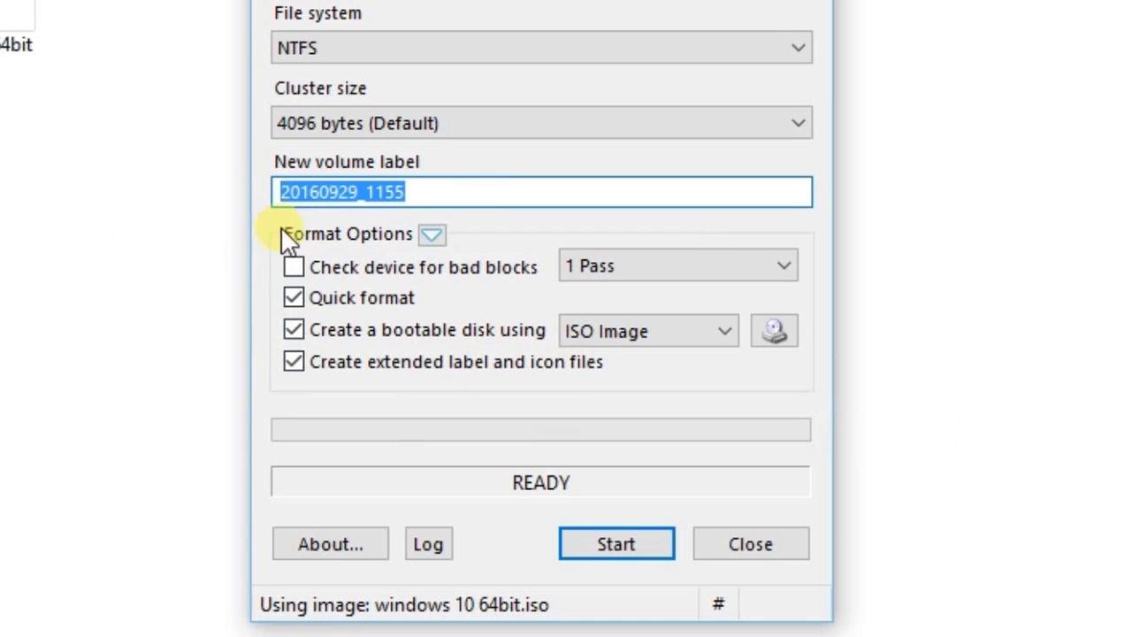
type("windows")
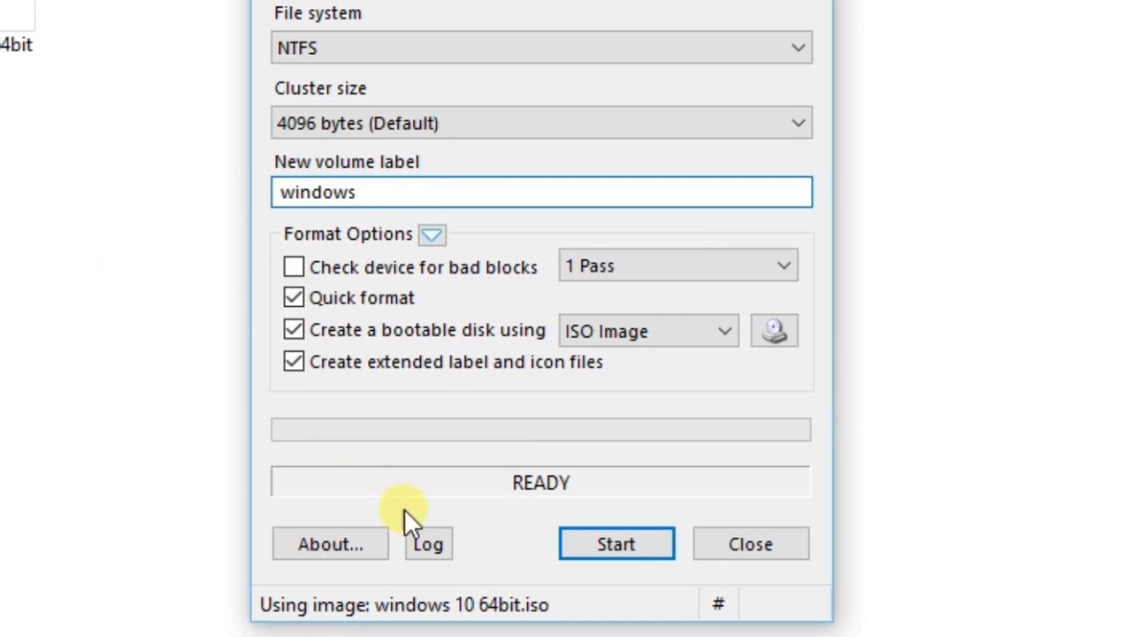
left_click(630, 544)
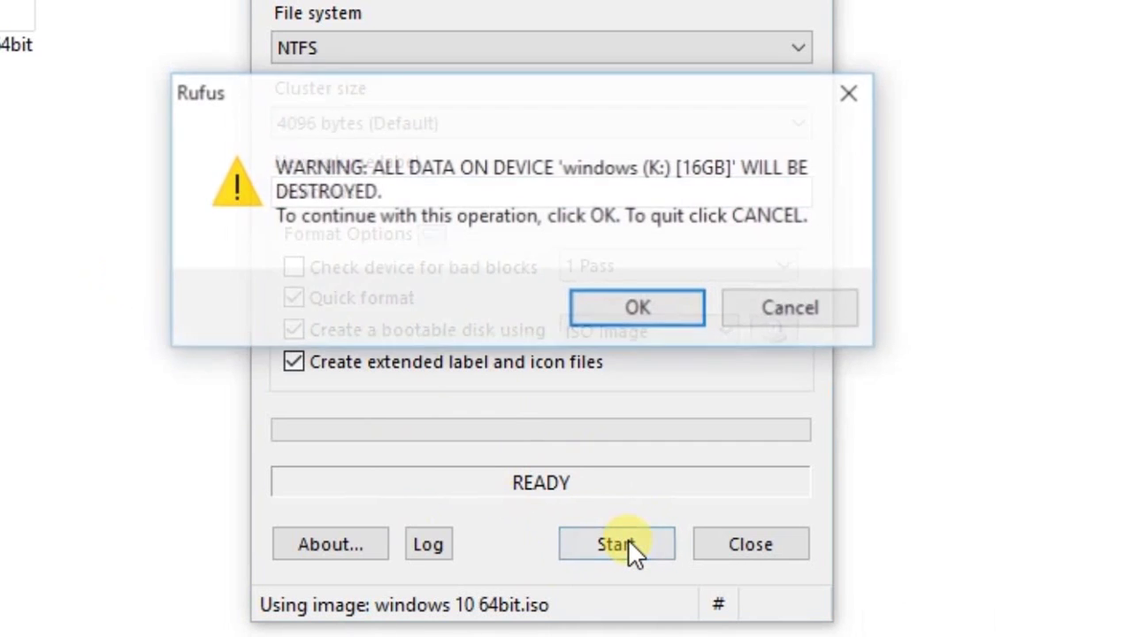
left_click(625, 310)
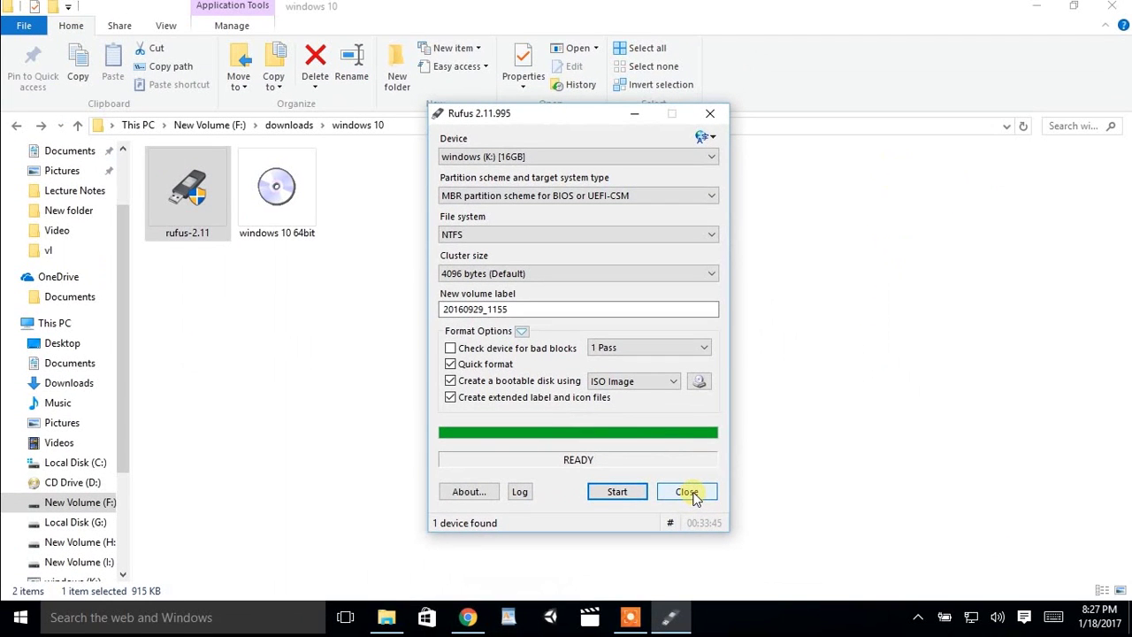
Step: Close Rufus and open the windows (K:) drive in File Explorer to check the setup files
left_click(688, 492)
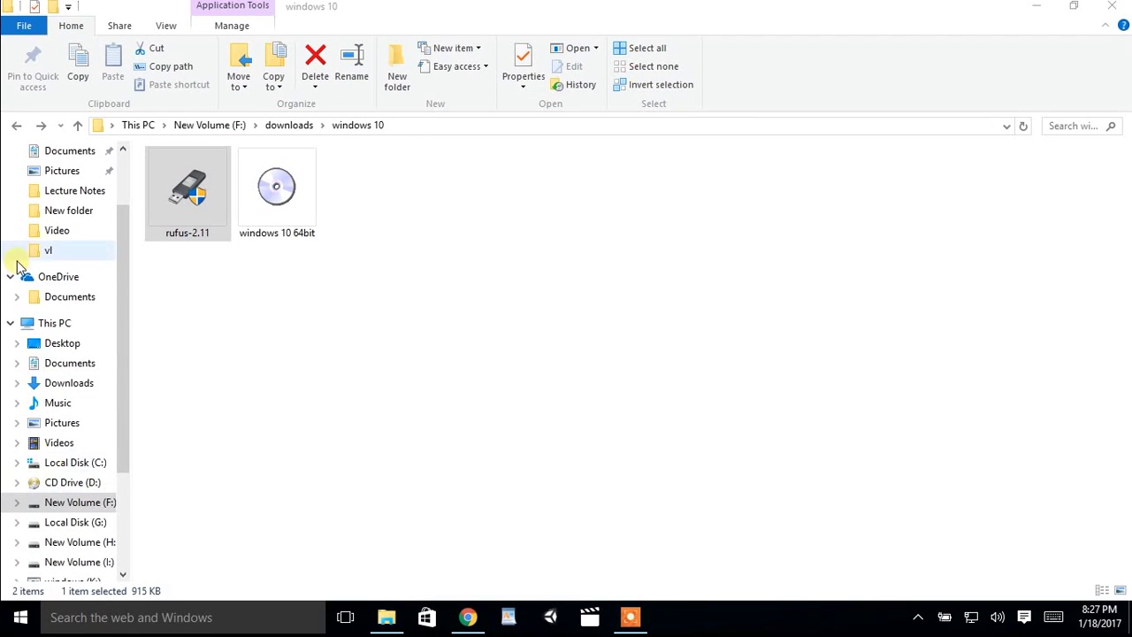
left_click_drag(123, 426, 119, 529)
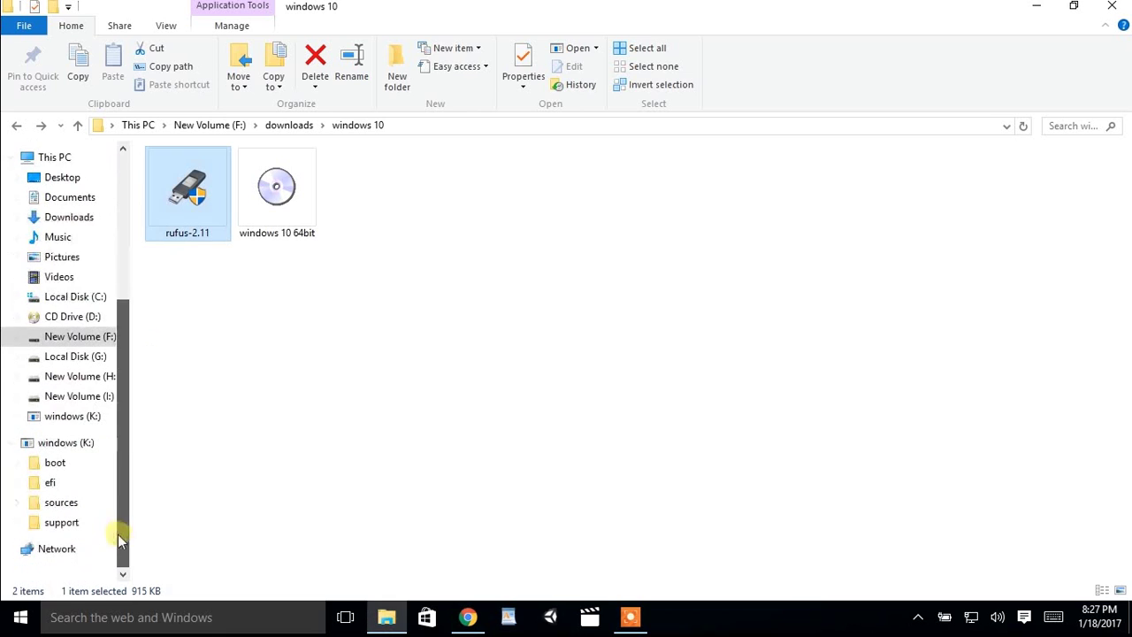
left_click(74, 423)
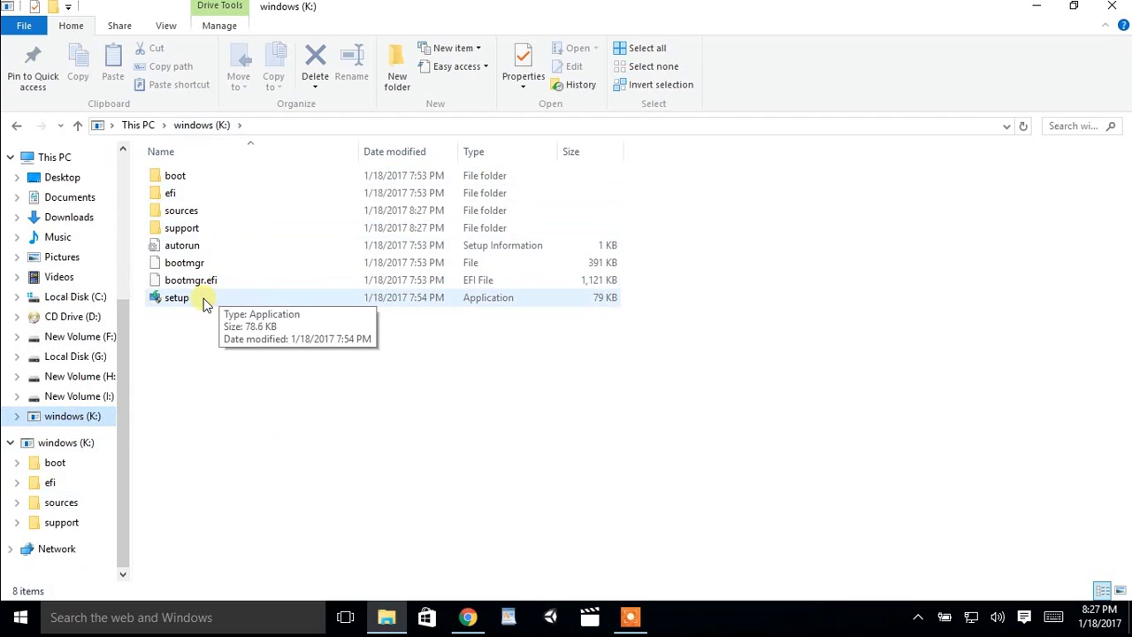
Step: Minimize the drive window, restart the computer and start Windows Setup [EMS Enabled] from the boot manager
left_click(1031, 8)
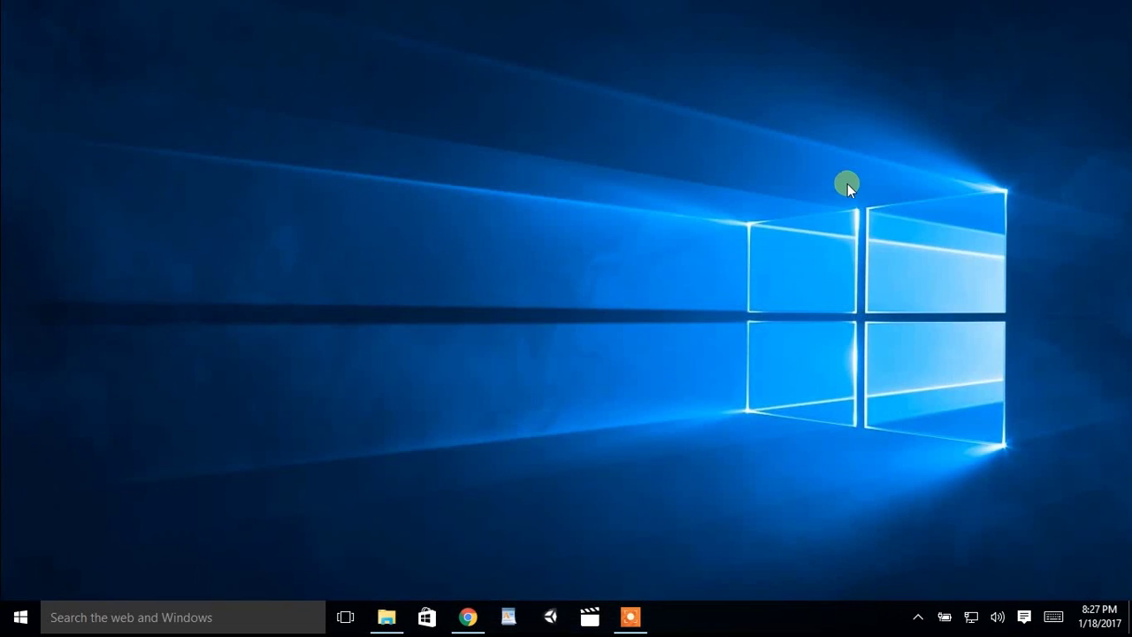
left_click(19, 617)
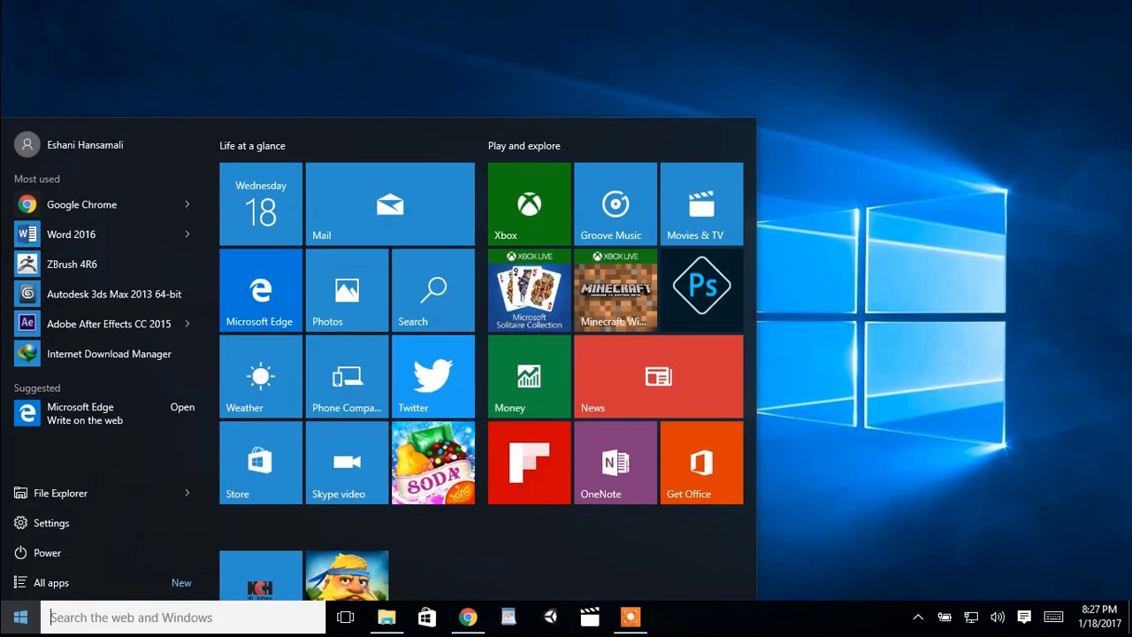
left_click(120, 550)
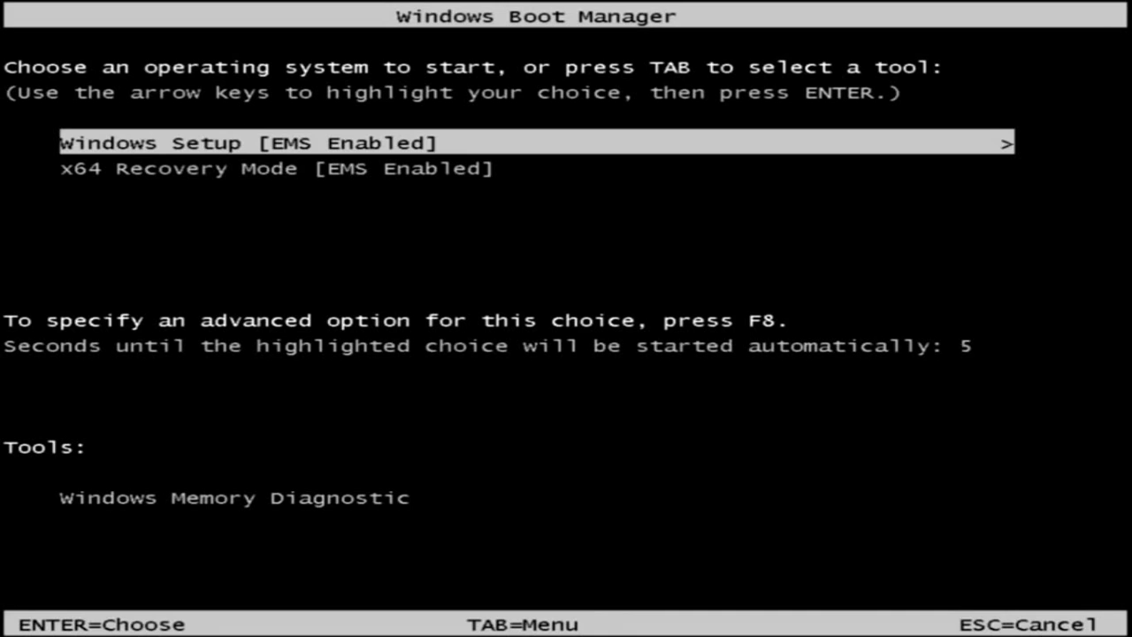
key("Return")
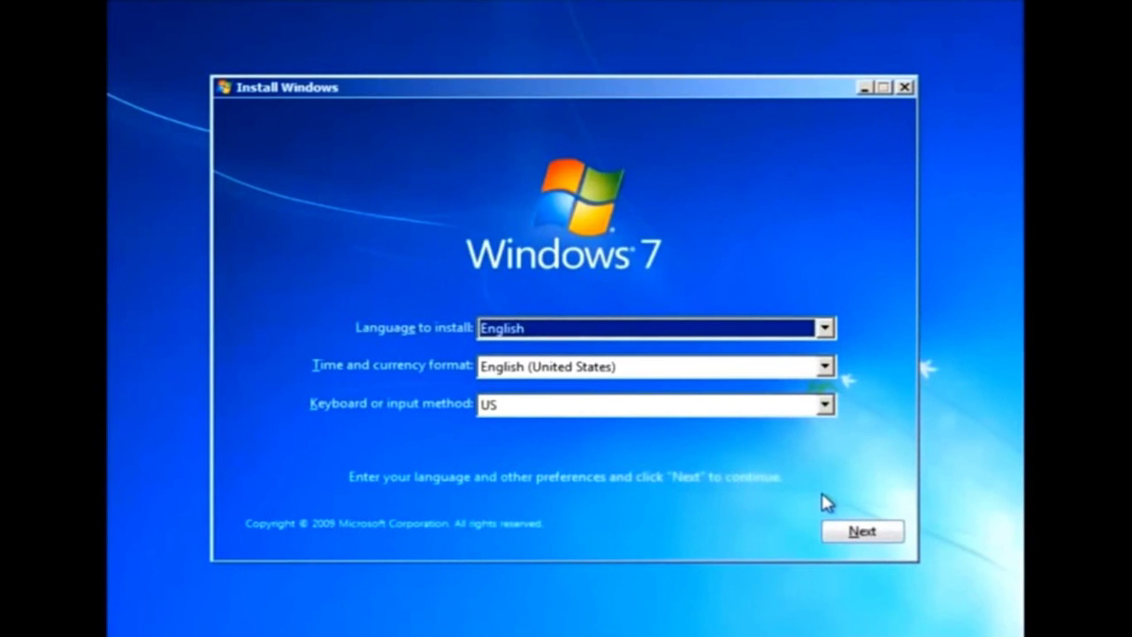
Step: Keep English with the US keyboard, accept the license terms and run a Custom (advanced) installation on Disk 0 Partition 1
left_click(859, 530)
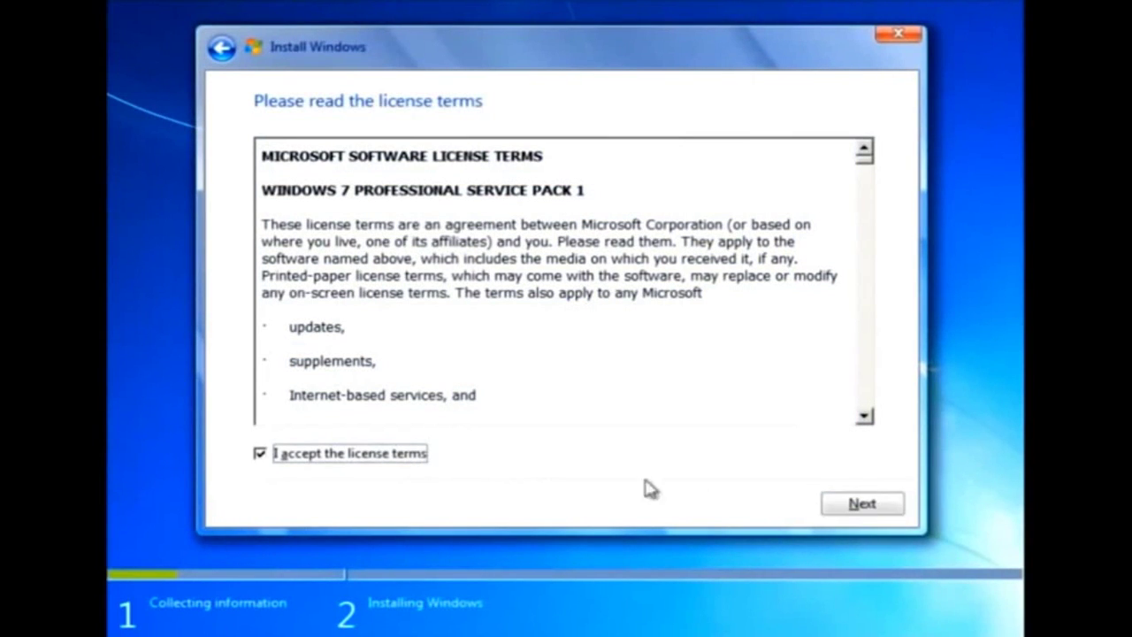
left_click(856, 506)
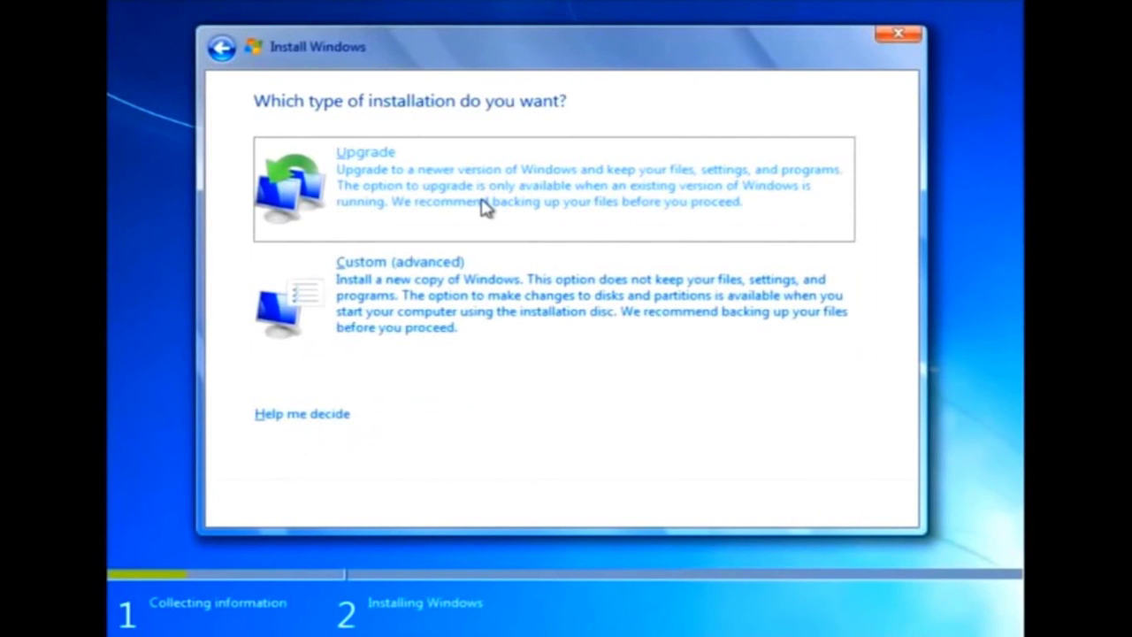
left_click(374, 299)
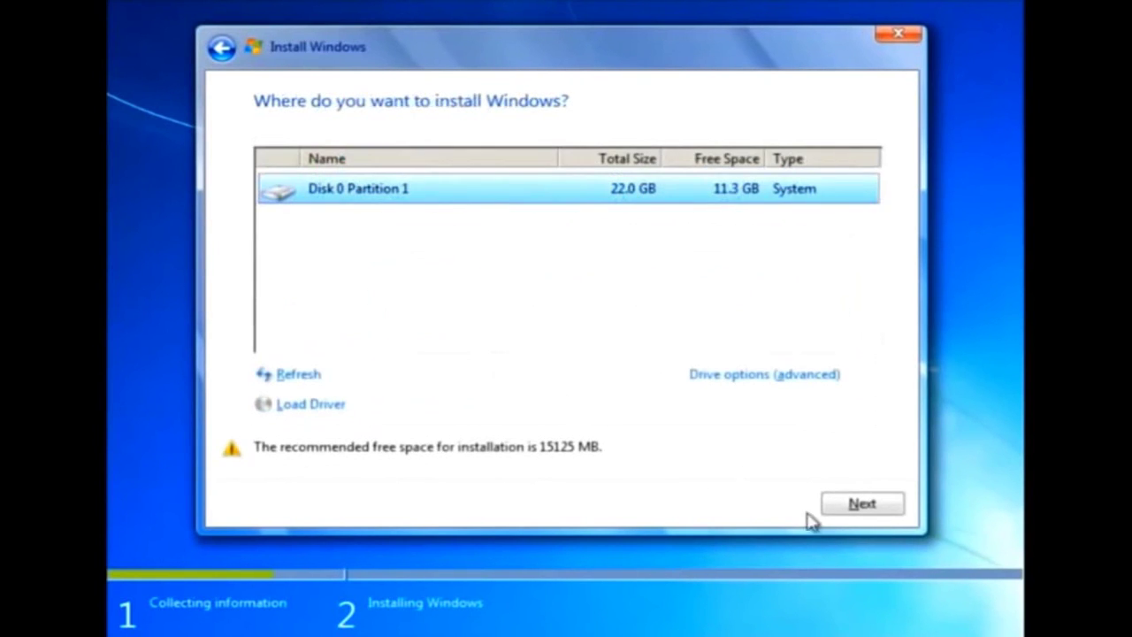
left_click(872, 515)
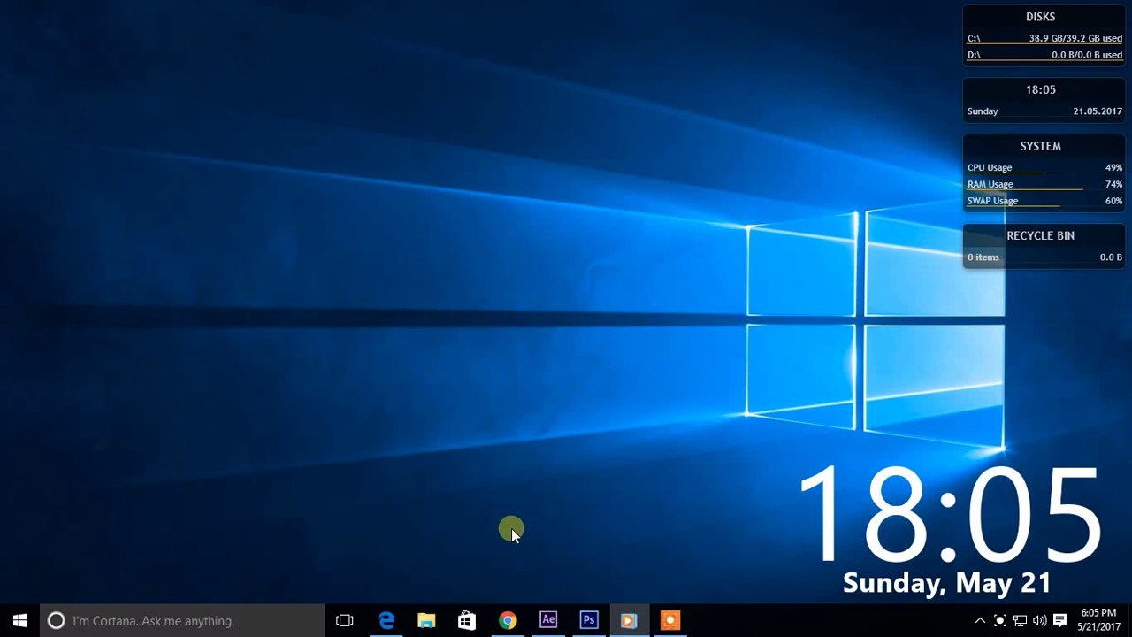
Step: Open the properties of This PC in File Explorer to check the Windows edition, system type and activation status
left_click(430, 616)
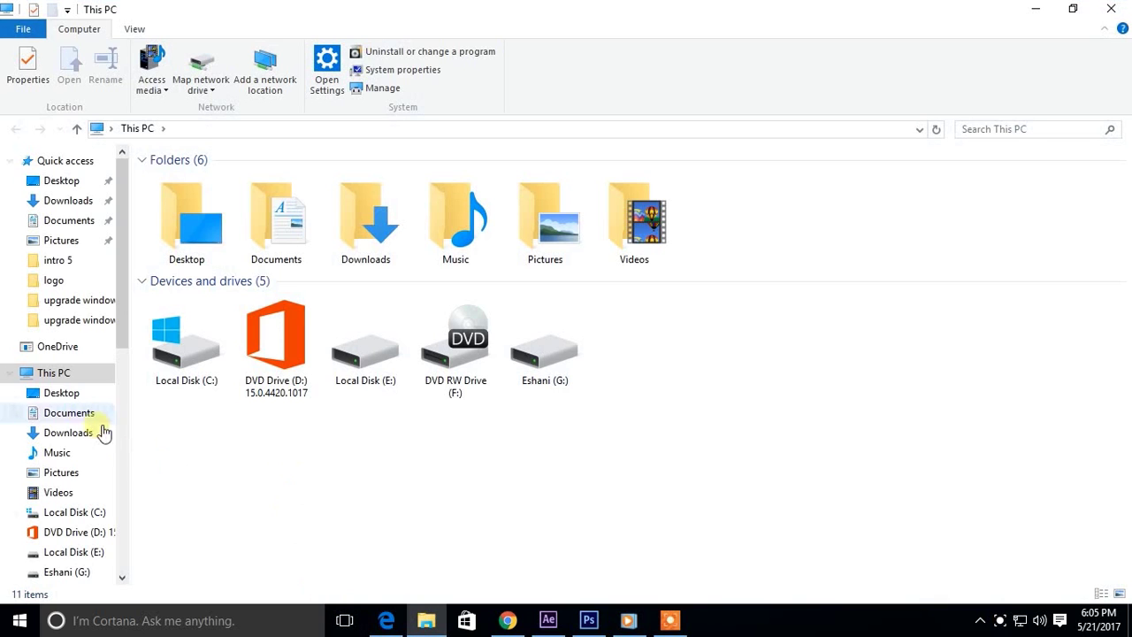
right_click(60, 374)
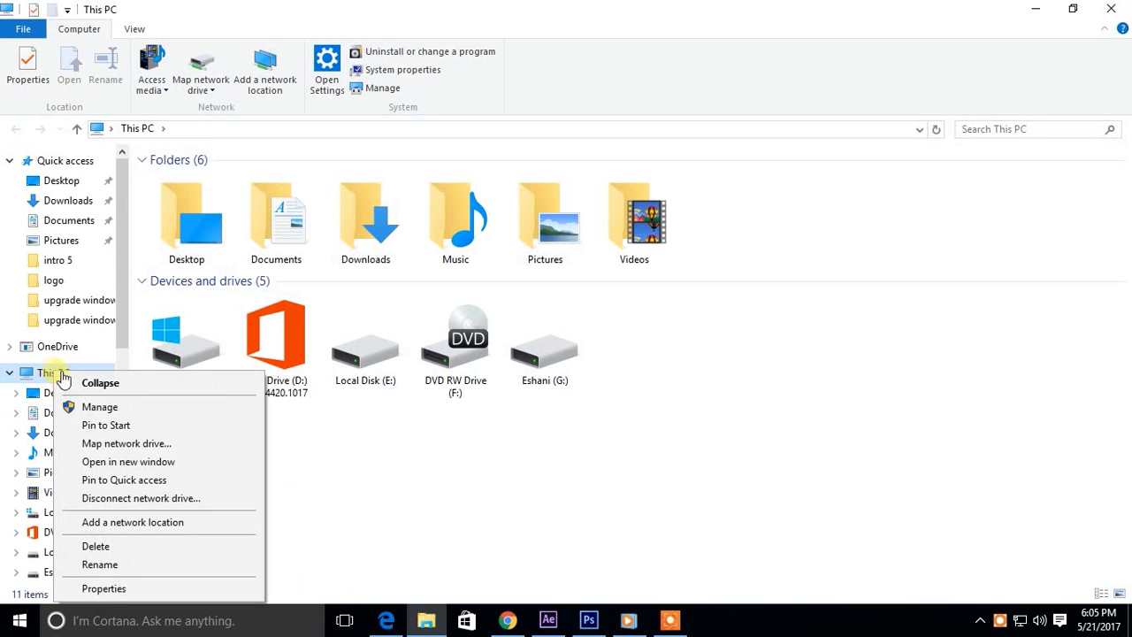
left_click(112, 589)
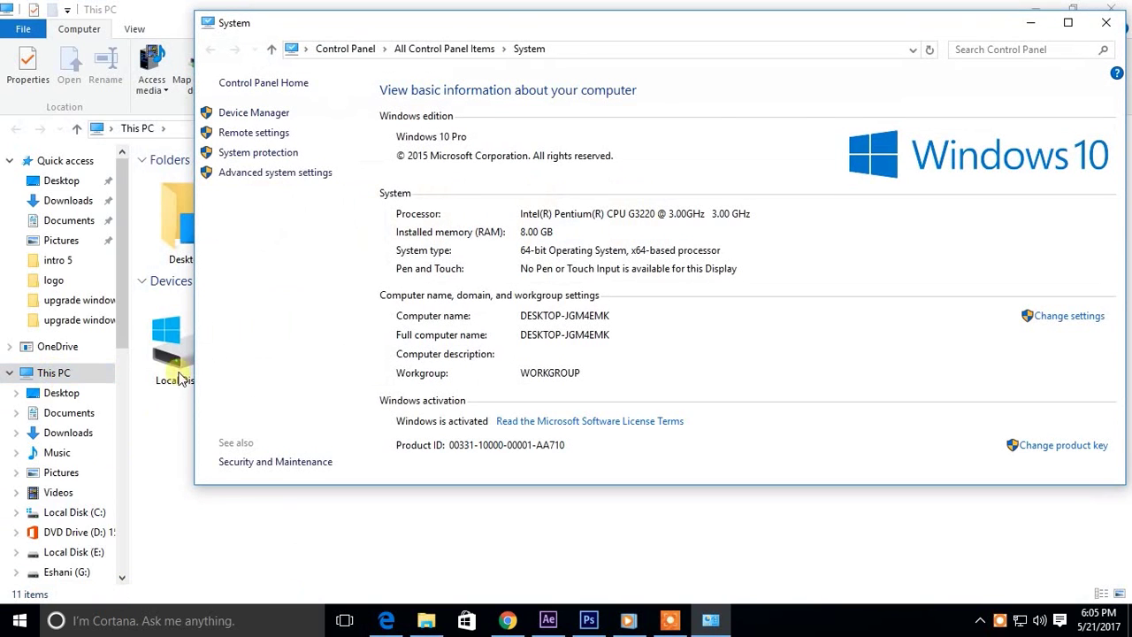